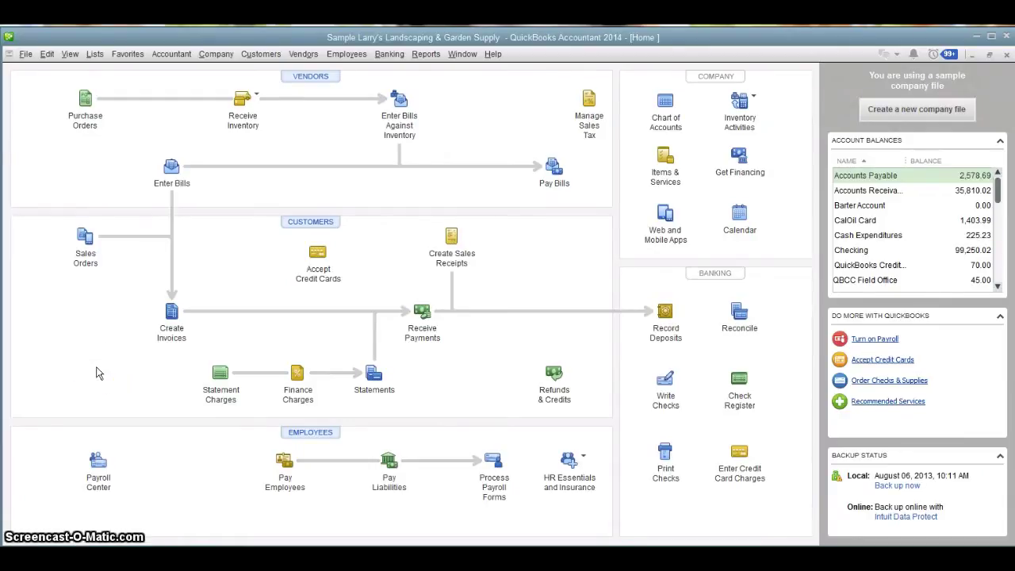
- Open the Add/Edit Multiple List Entries window with the active customers list
left_click(95, 56)
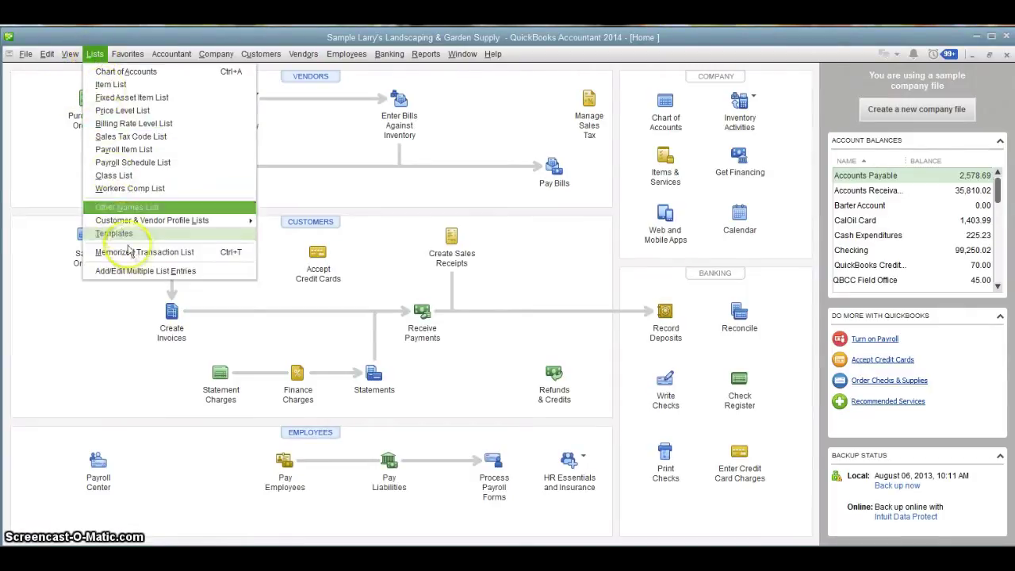
left_click(210, 276)
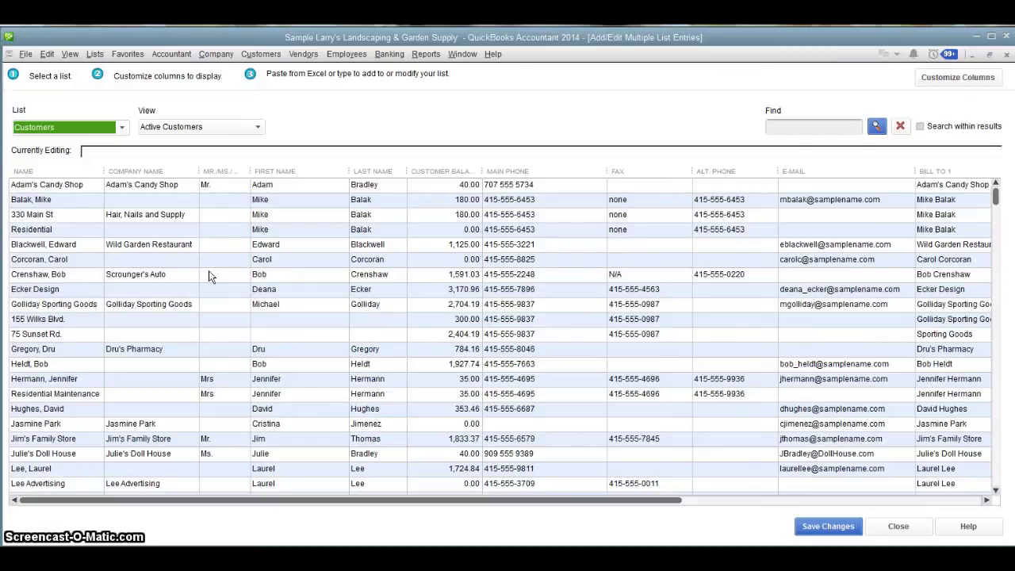
left_click(142, 202)
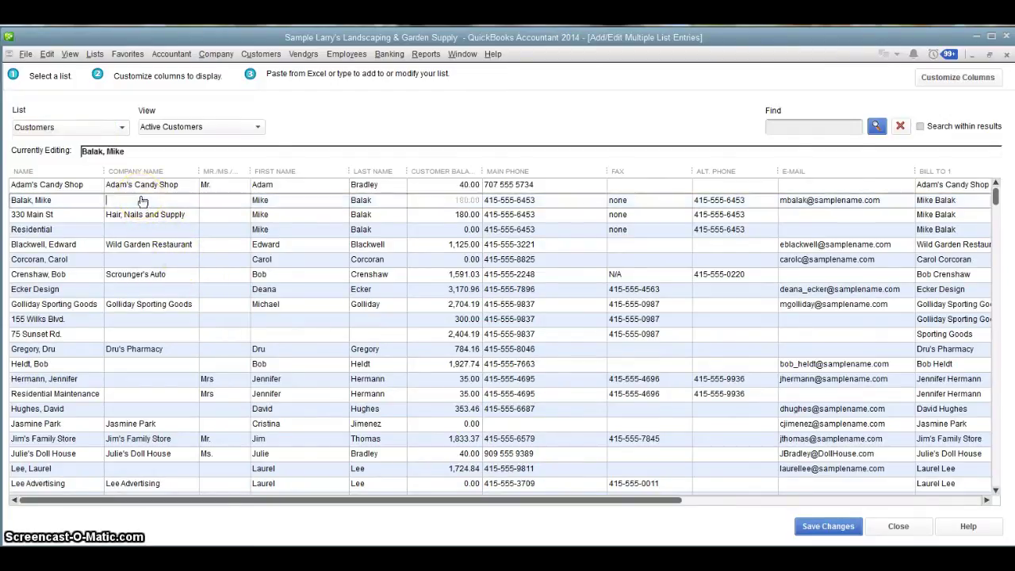
left_click(79, 185)
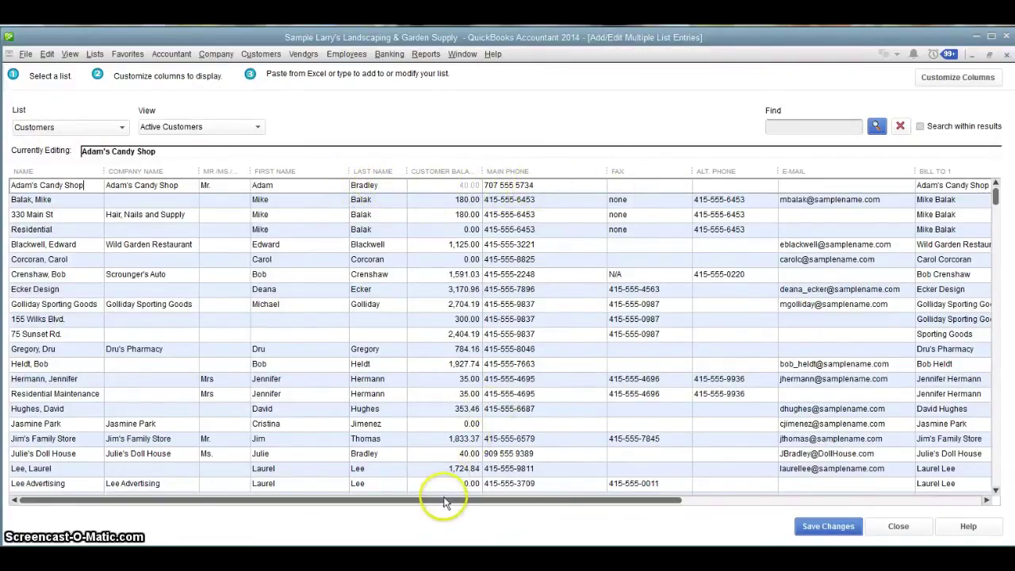
left_click_drag(448, 499, 311, 533)
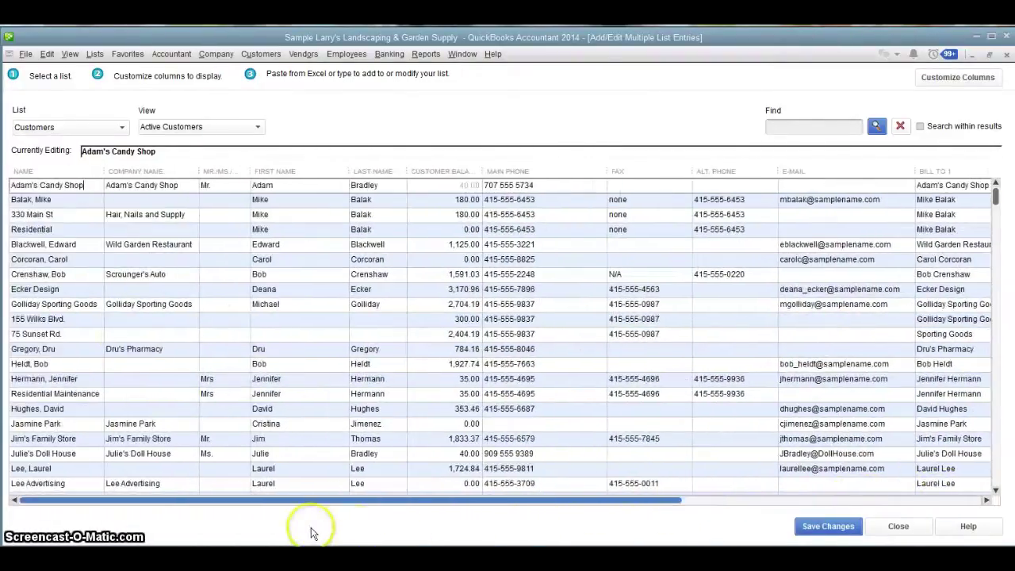
- Append "y" to the first name in the second row of the customer list
left_click(55, 199)
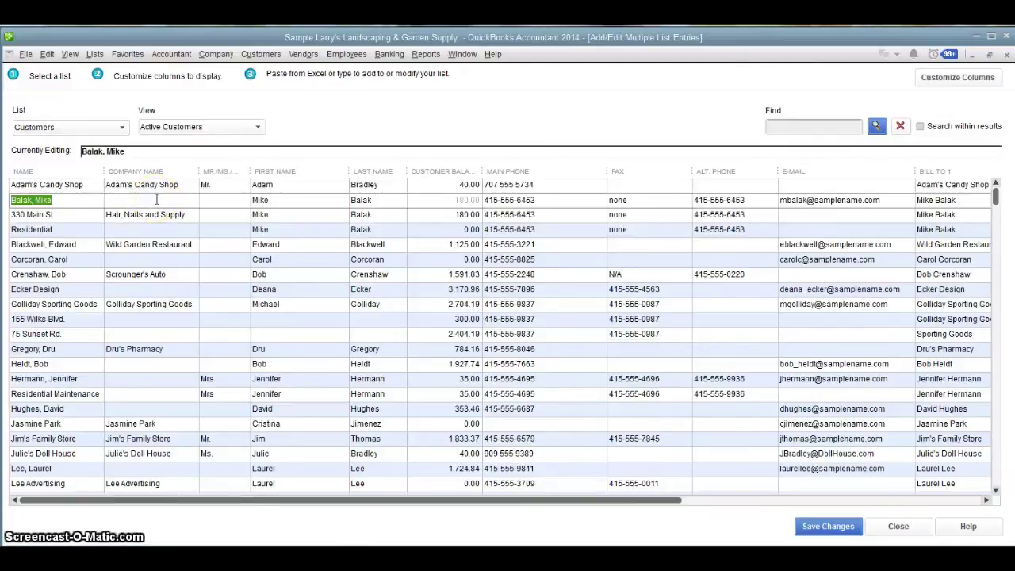
left_click(279, 199)
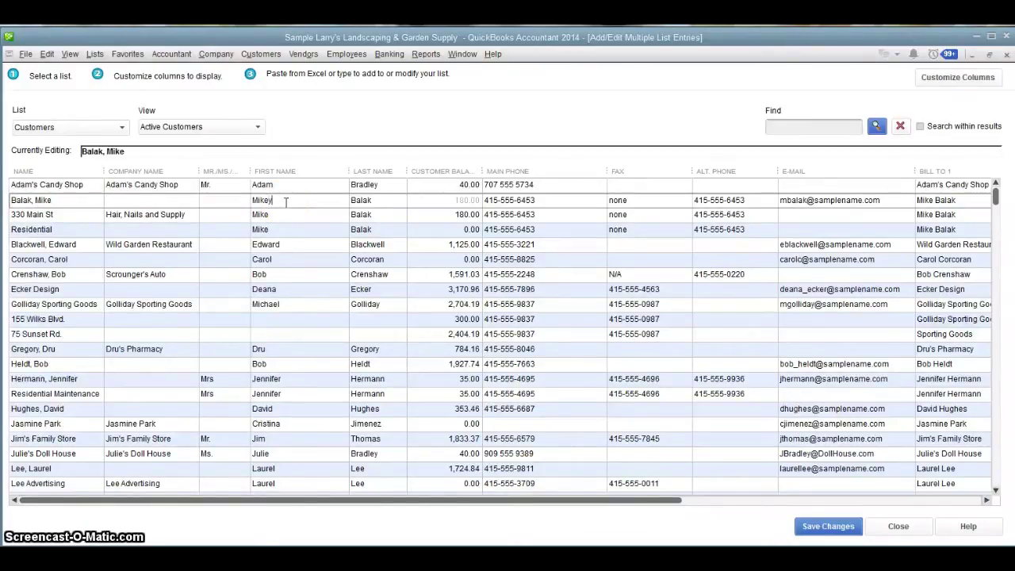
type("y")
key("Tab")
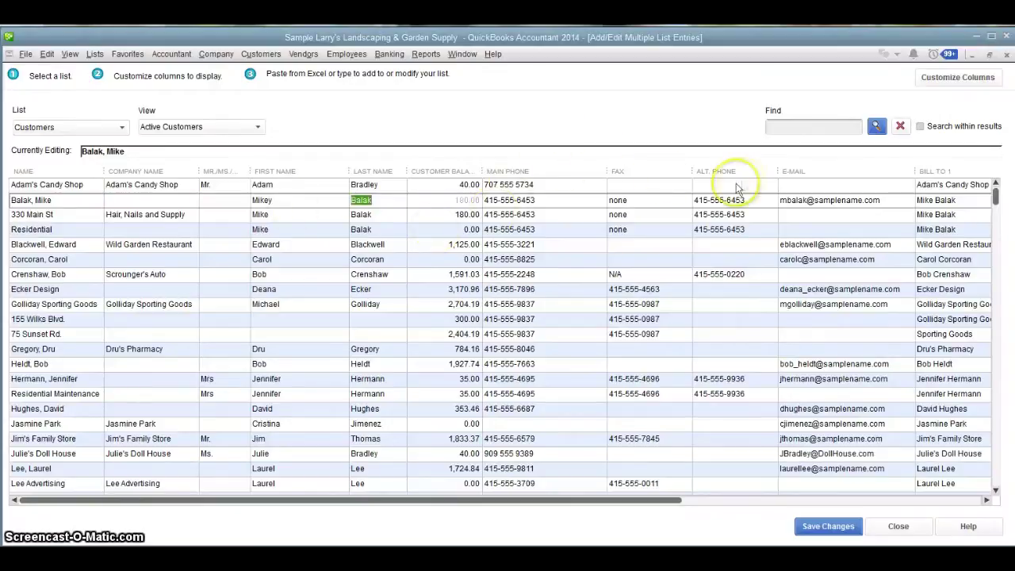
- Check the blank e-mail fields in the first dozen rows of the customer list
left_click(807, 185)
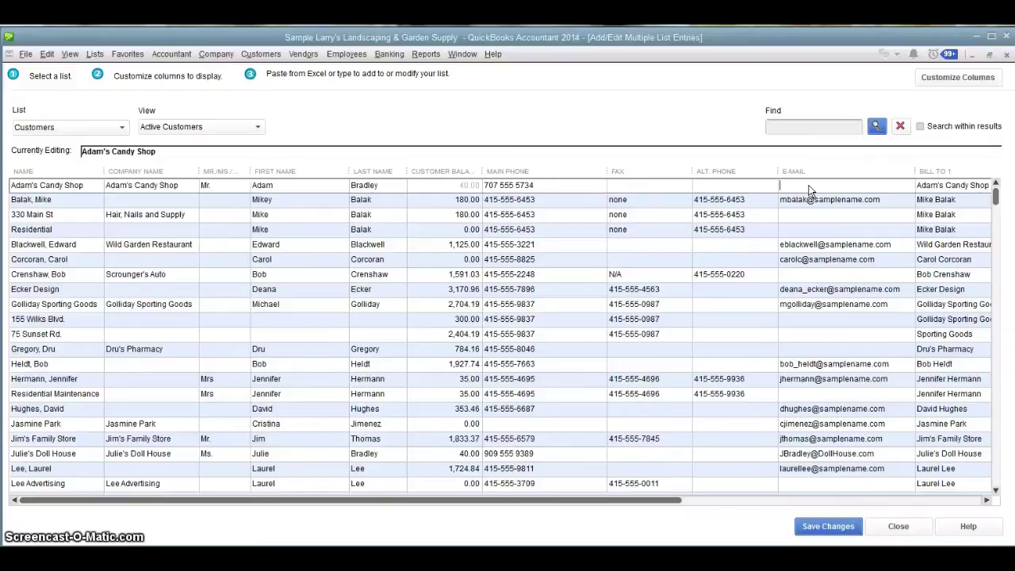
left_click(809, 214)
left_click(813, 229)
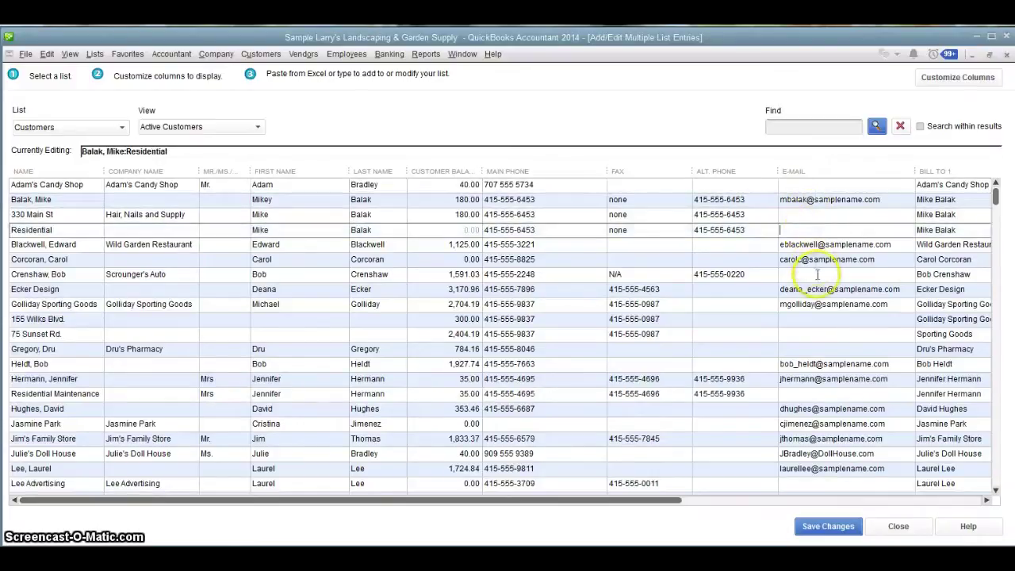
left_click(817, 274)
left_click(817, 334)
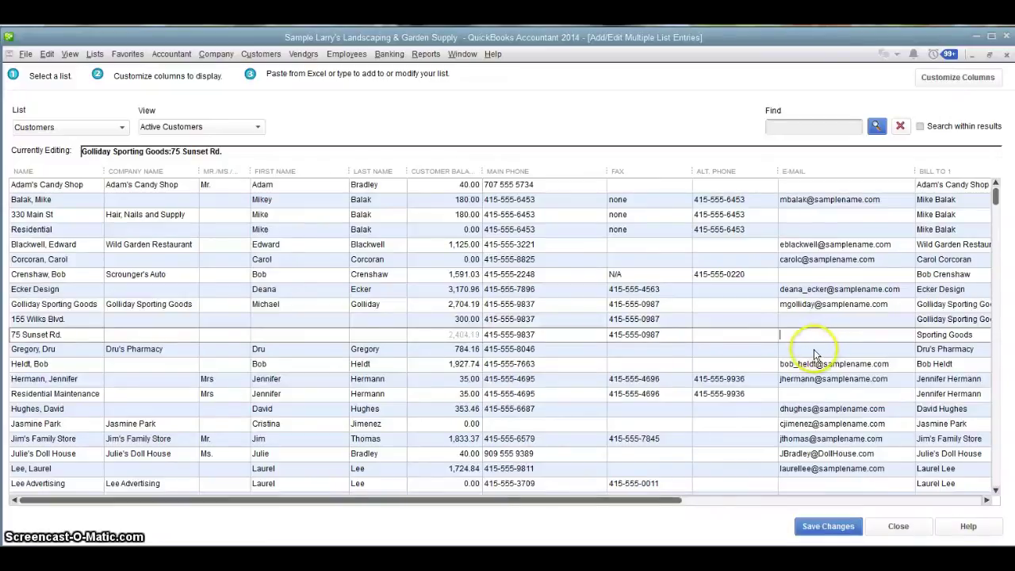
left_click(813, 348)
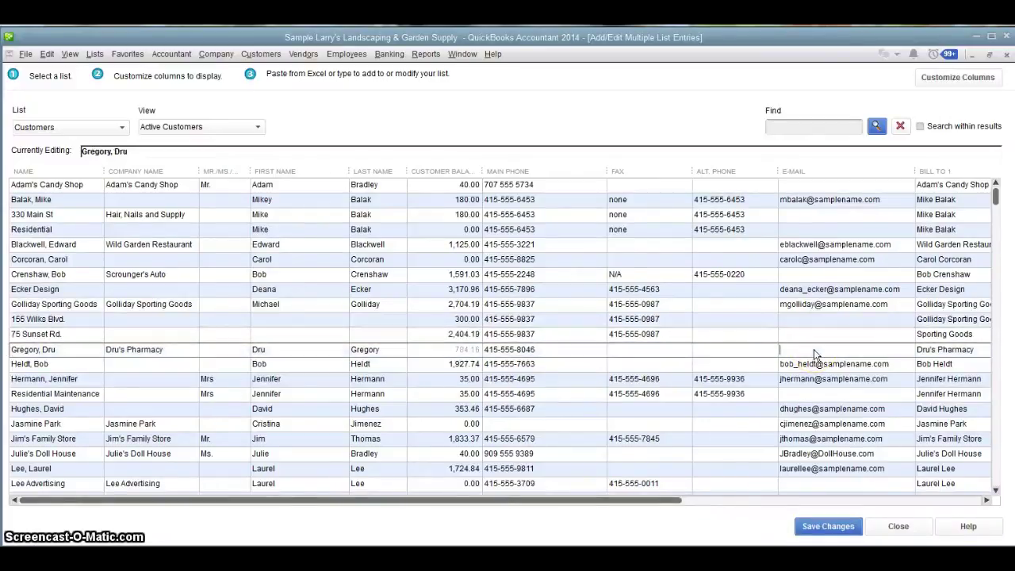
left_click(814, 336)
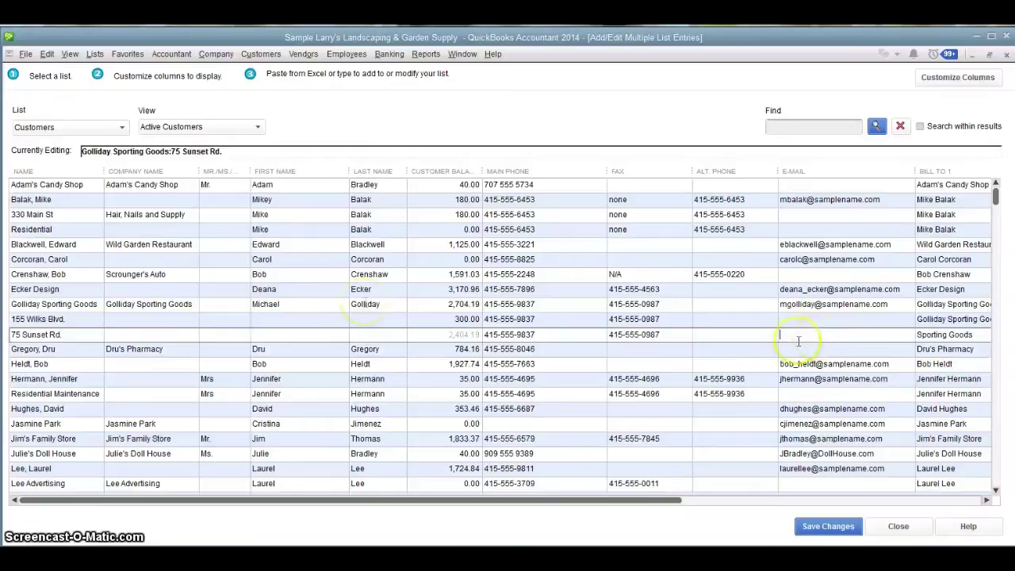
left_click(229, 354)
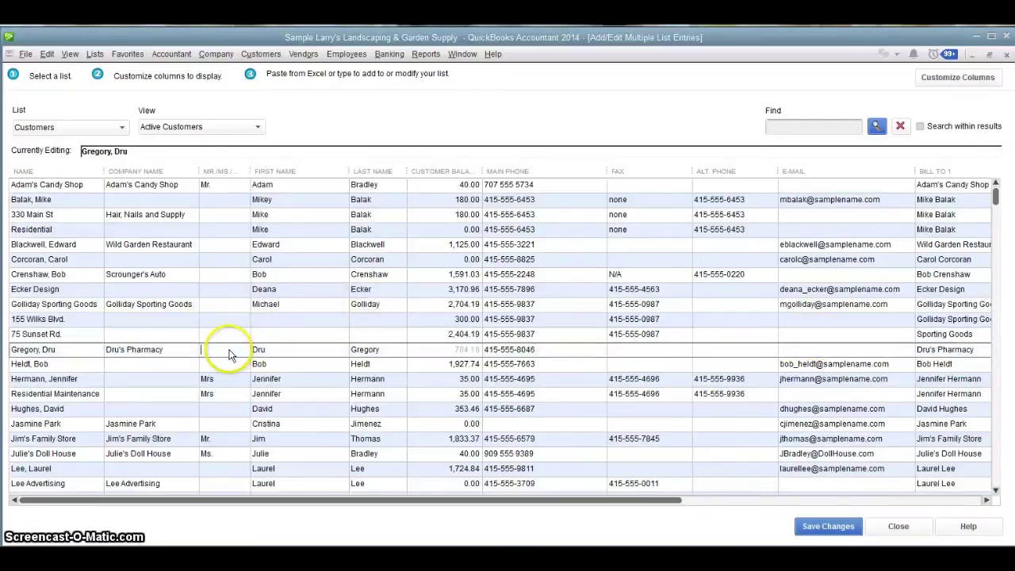
- Review the customer list down to the empty row for new entries at its end, then return to the first records
scroll(230, 327, "down", 5)
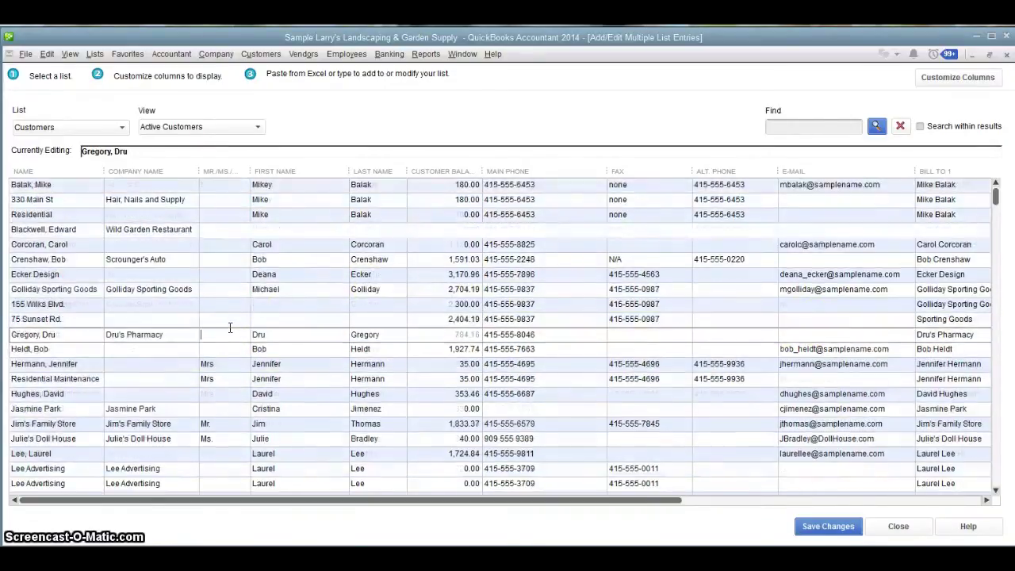
scroll(230, 327, "down", 9)
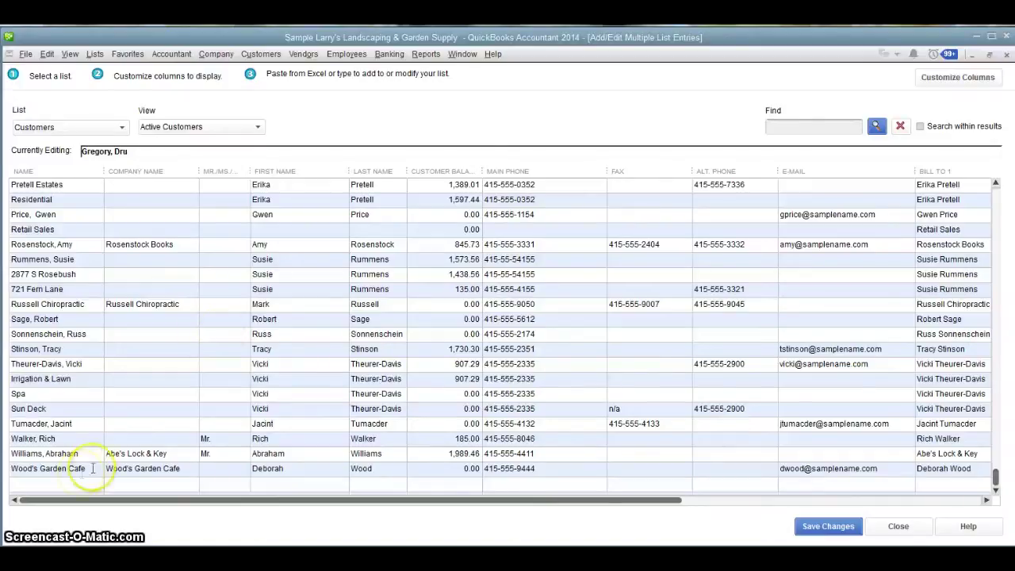
left_click(70, 483)
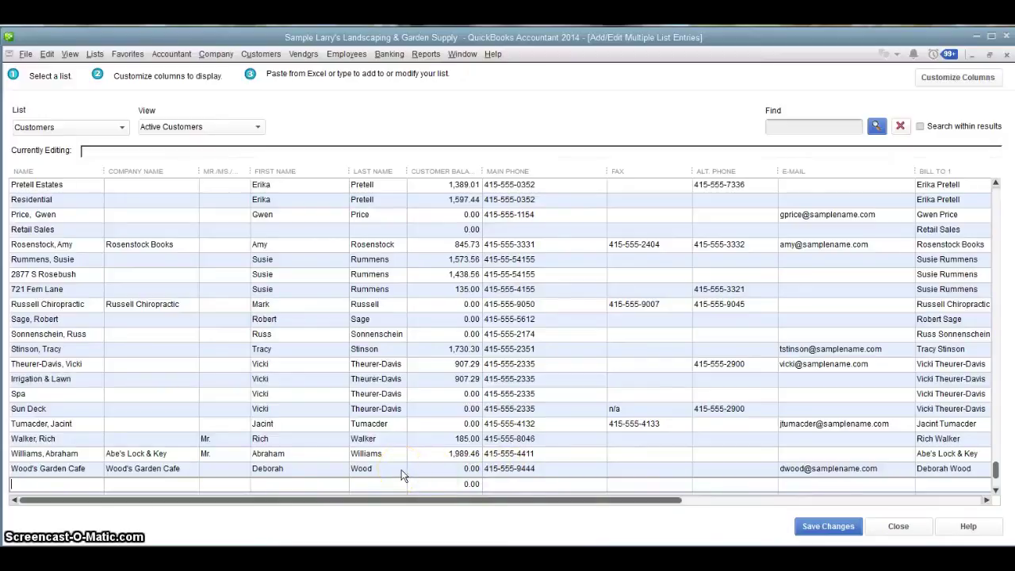
scroll(401, 469, "up", 6)
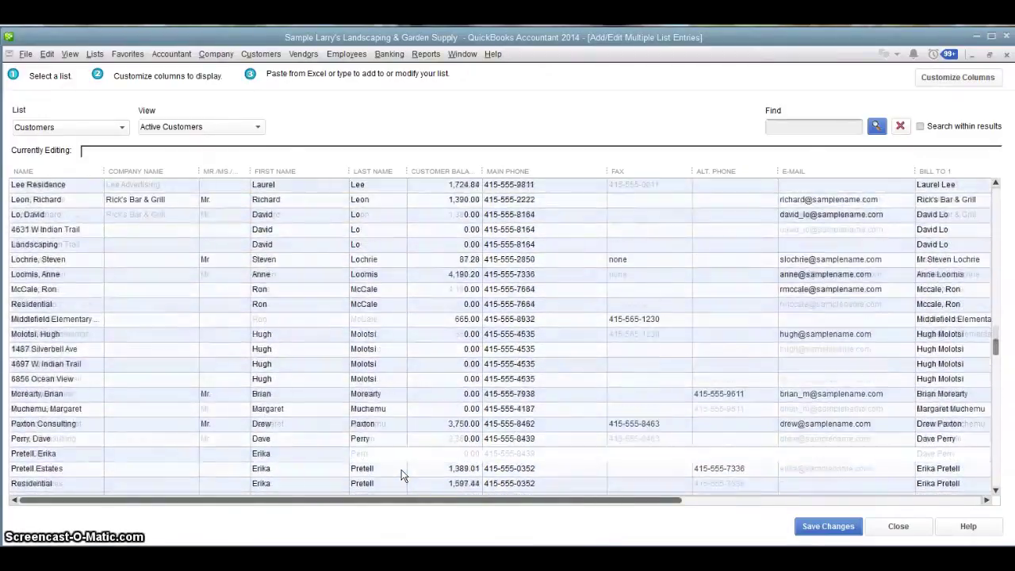
scroll(401, 469, "up", 6)
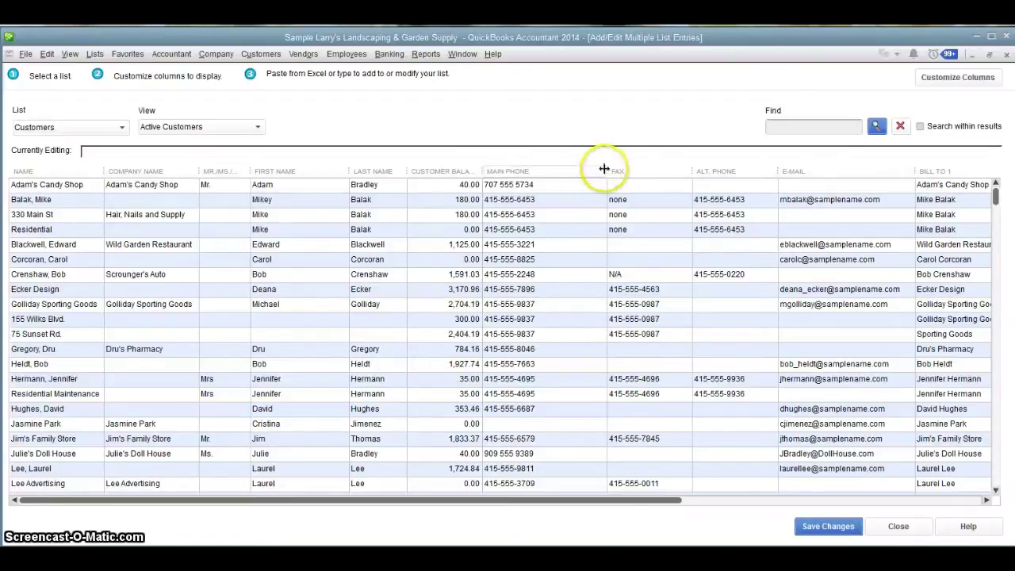
- Narrow the Main Phone column of the customer list
left_click_drag(605, 171, 558, 171)
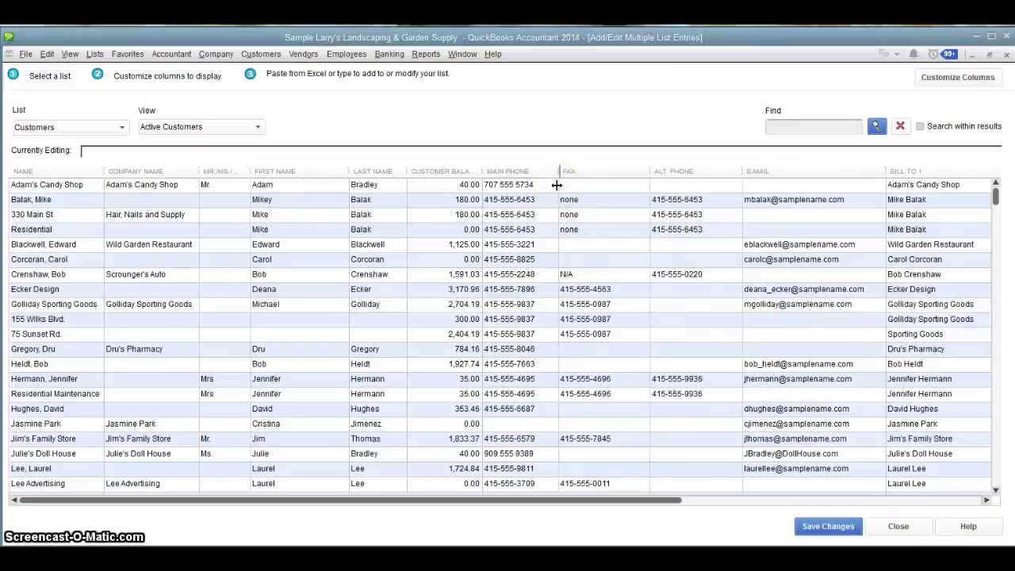
left_click(567, 198)
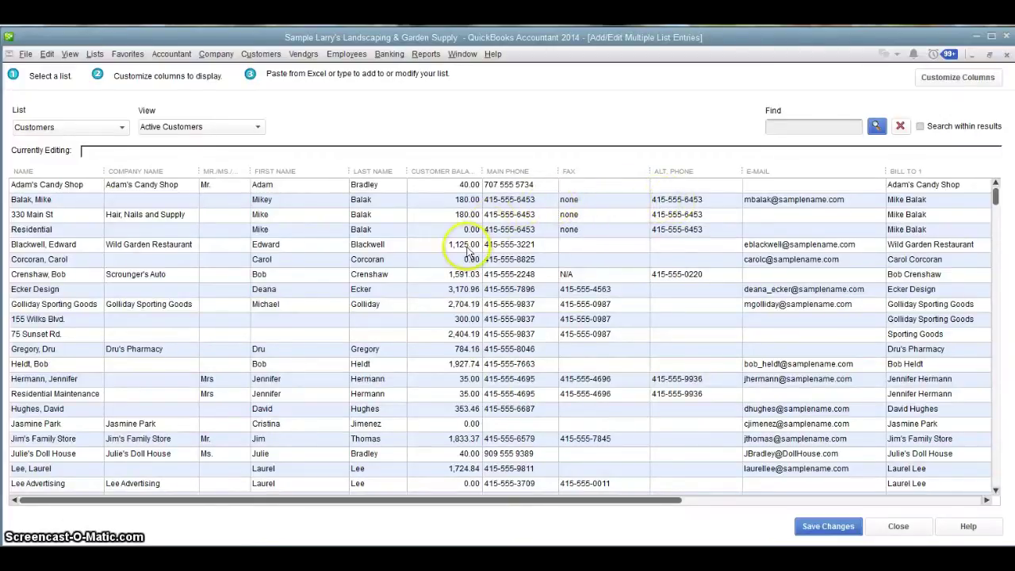
- Open the column customization and go through the chosen columns from Company Name to Fax
left_click(954, 84)
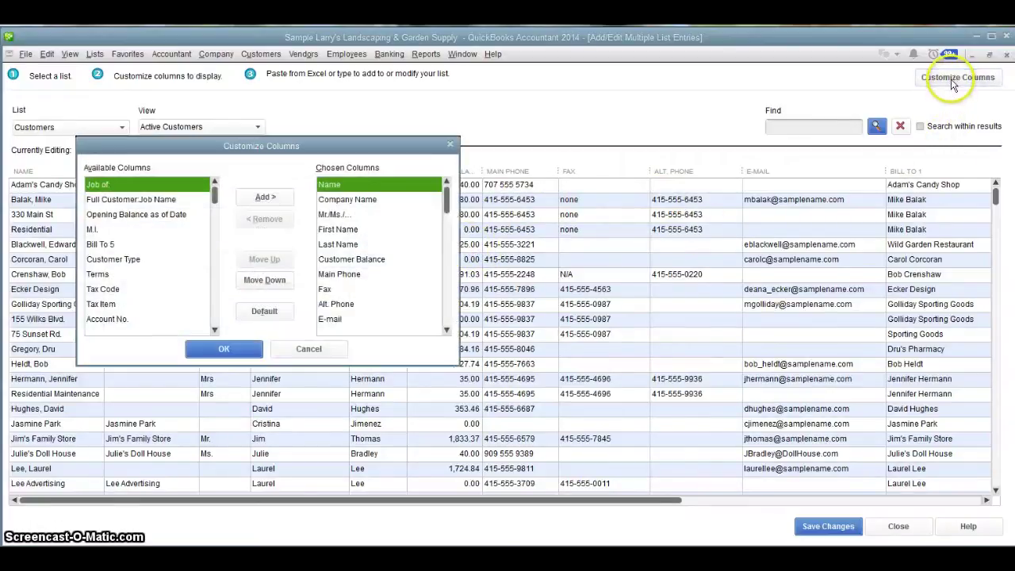
left_click(365, 201)
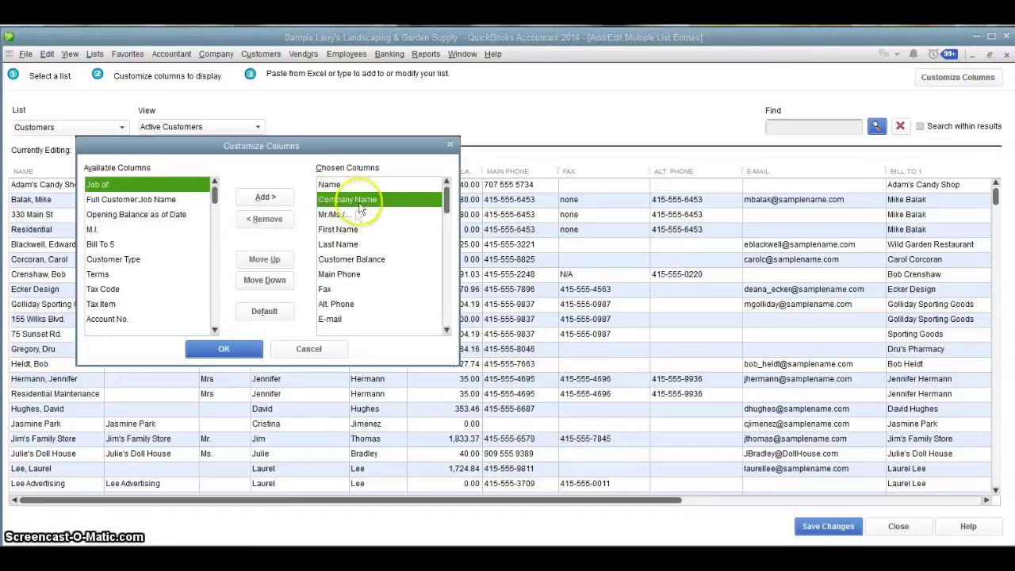
left_click(356, 216)
left_click(350, 230)
left_click(349, 245)
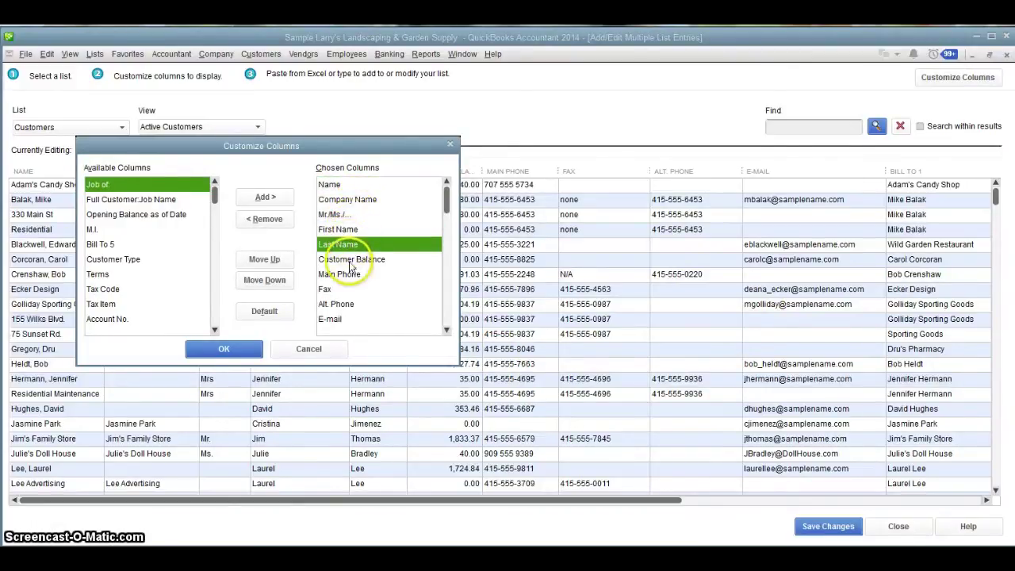
left_click(349, 260)
left_click(346, 275)
left_click(346, 290)
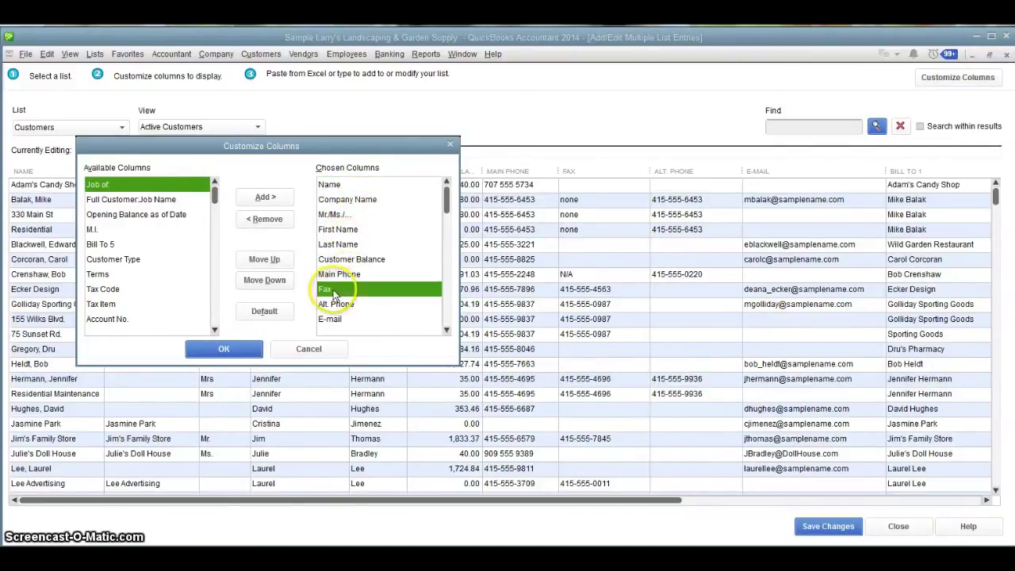
- Add the Inactive column to the customer list and place it between Last Name and Customer Balance
left_click(155, 216)
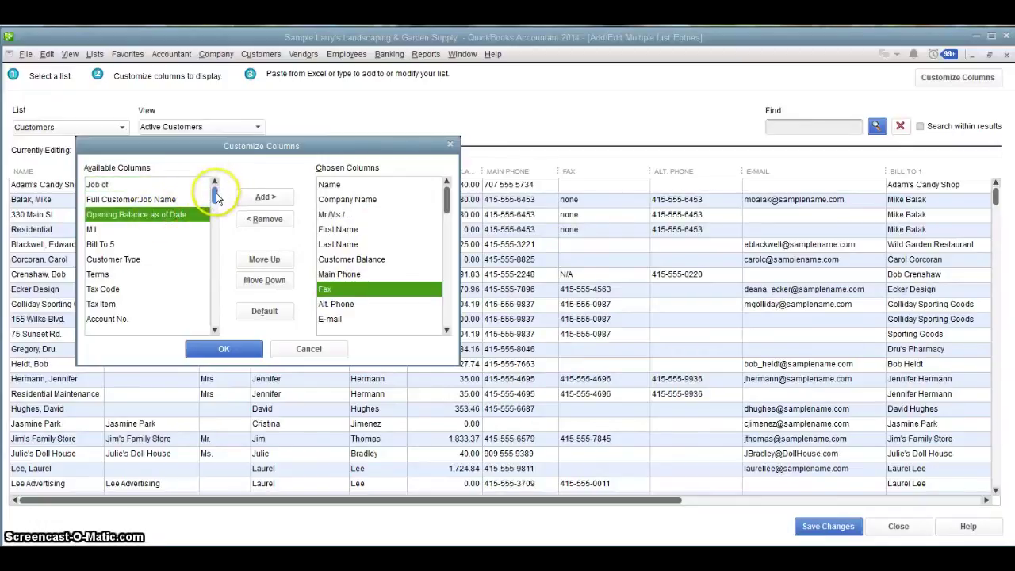
left_click_drag(218, 199, 216, 272)
left_click(95, 294)
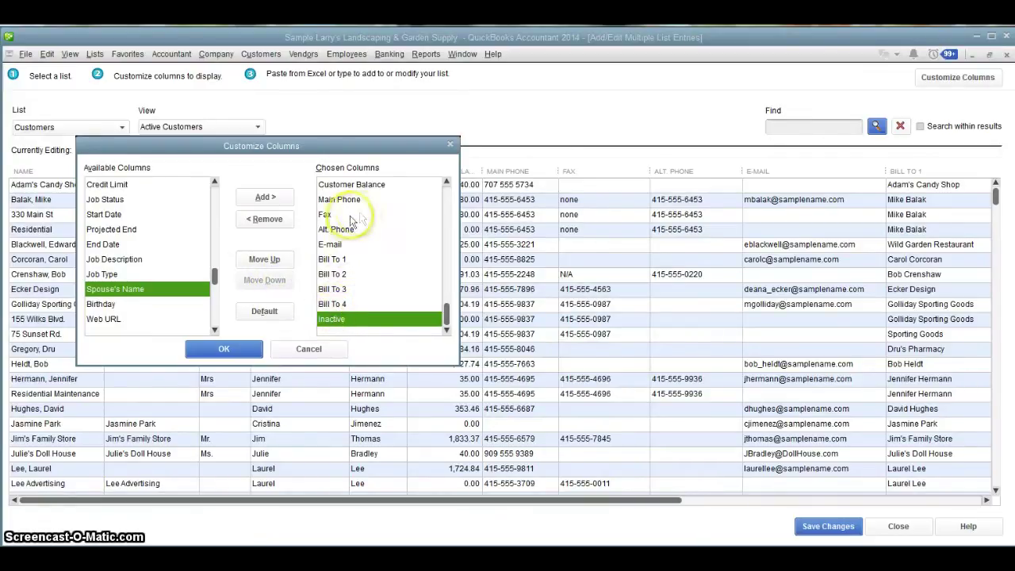
left_click(264, 262)
left_click(264, 262)
left_click(264, 261)
left_click(264, 262)
left_click(264, 262)
left_click(264, 262)
left_click(264, 261)
left_click(264, 261)
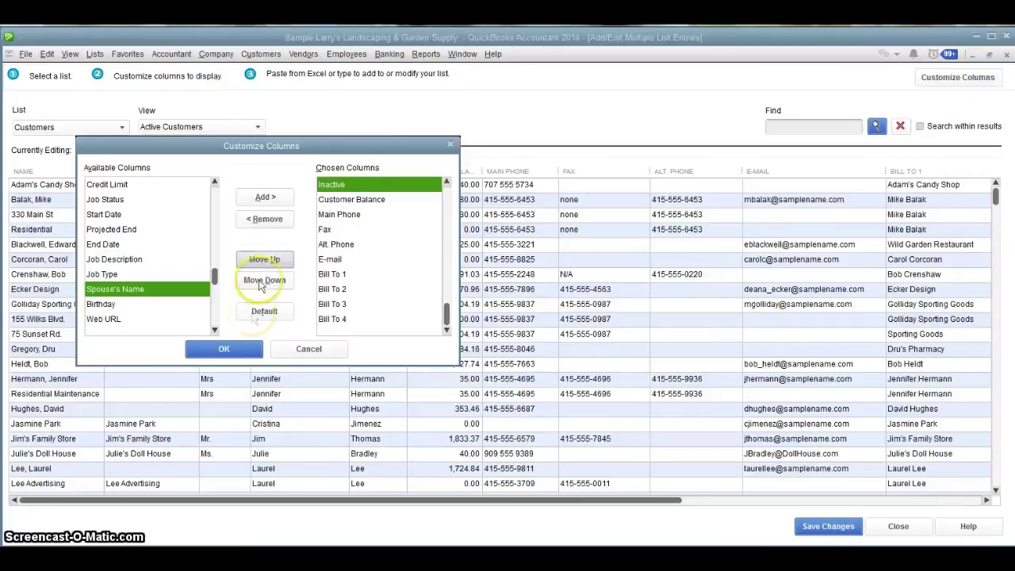
left_click(225, 348)
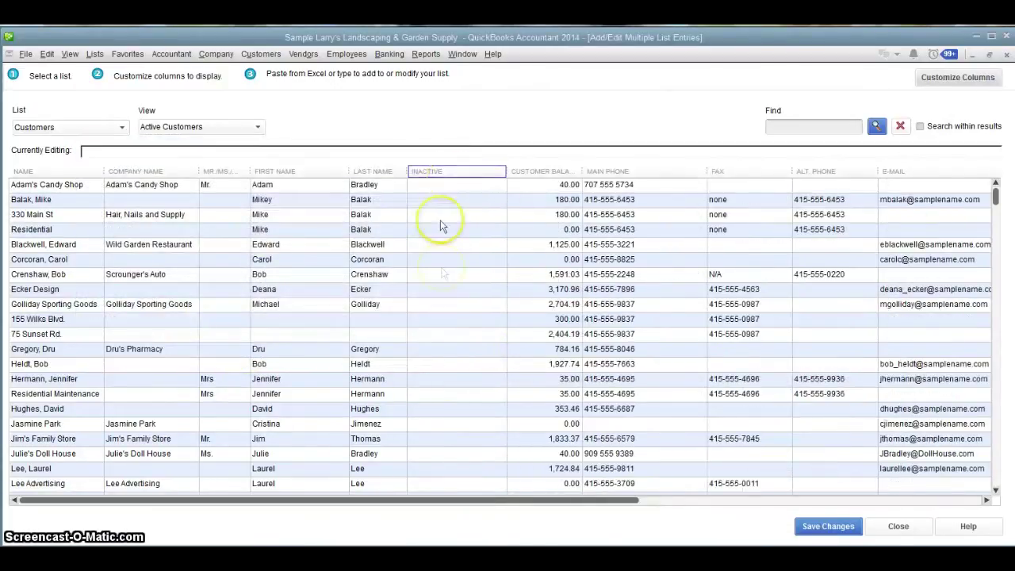
left_click_drag(507, 173, 468, 175)
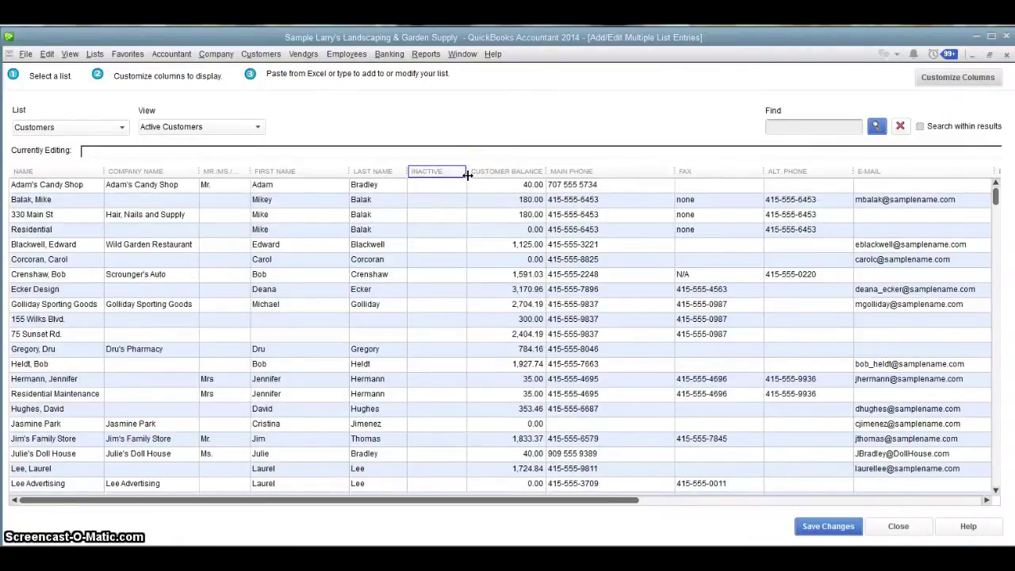
left_click(438, 230)
left_click(432, 260)
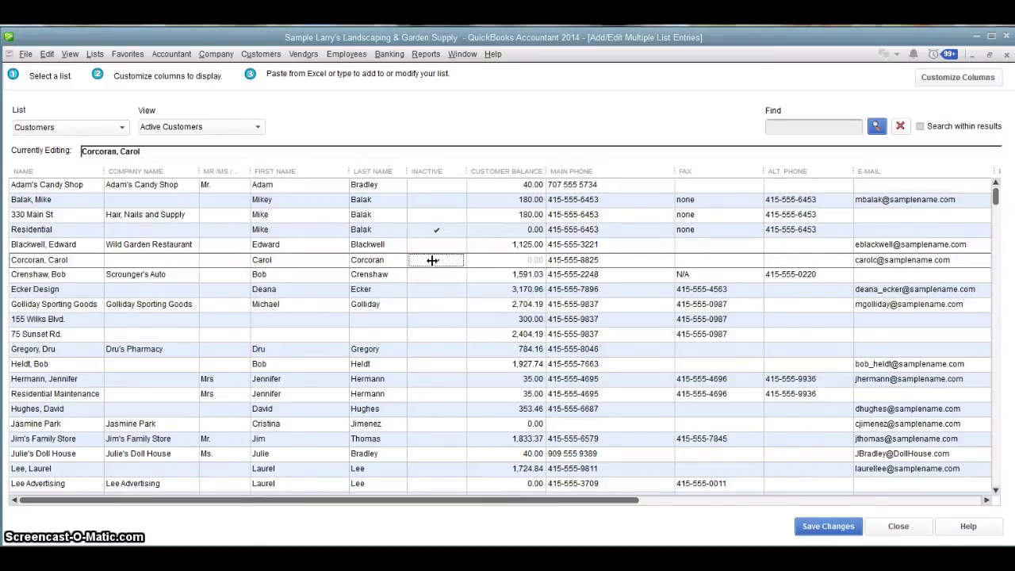
left_click(432, 260)
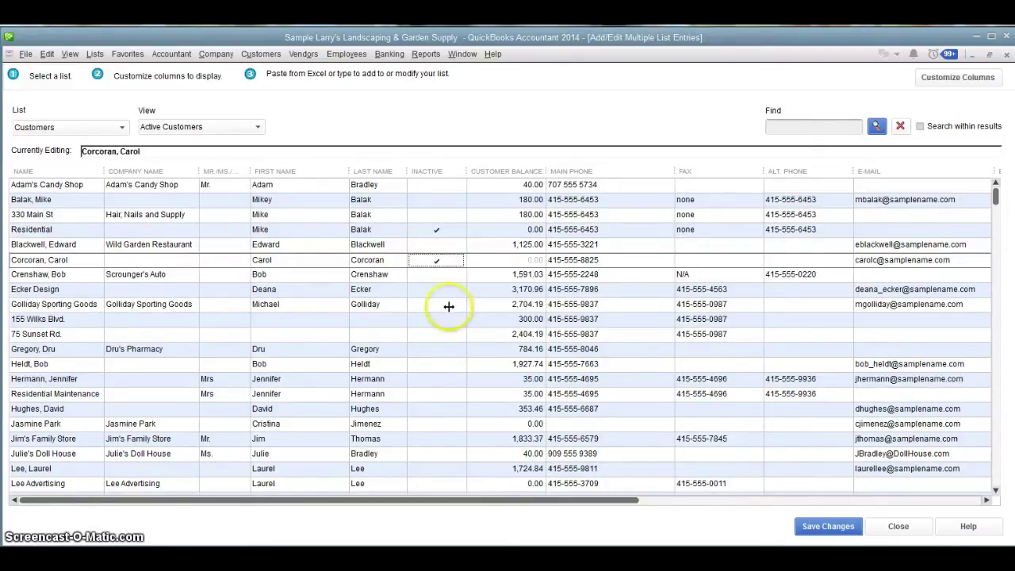
double_click(437, 424)
double_click(436, 483)
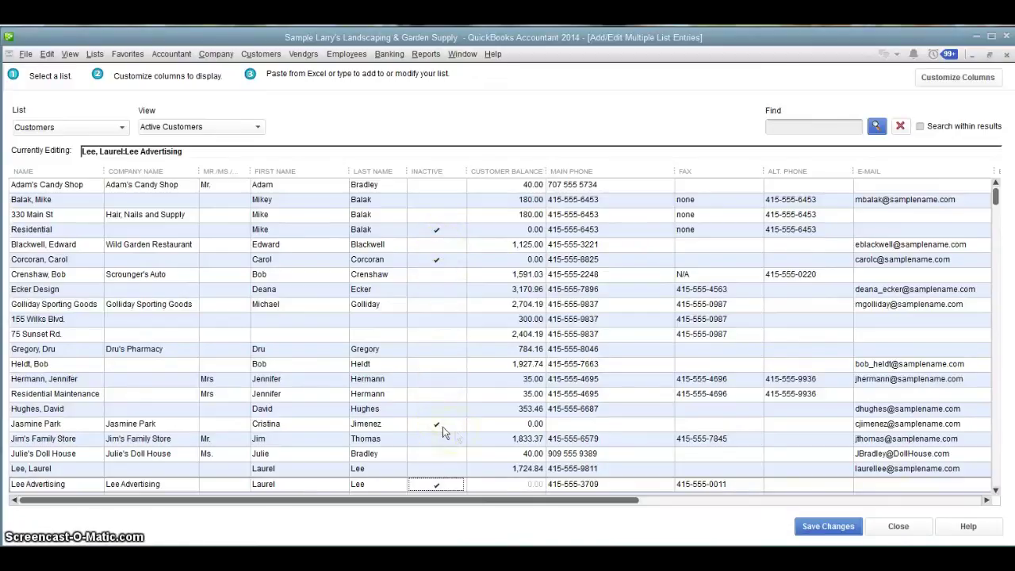
- Save the changed customer records and close the Add/Edit Multiple List Entries window
left_click(829, 528)
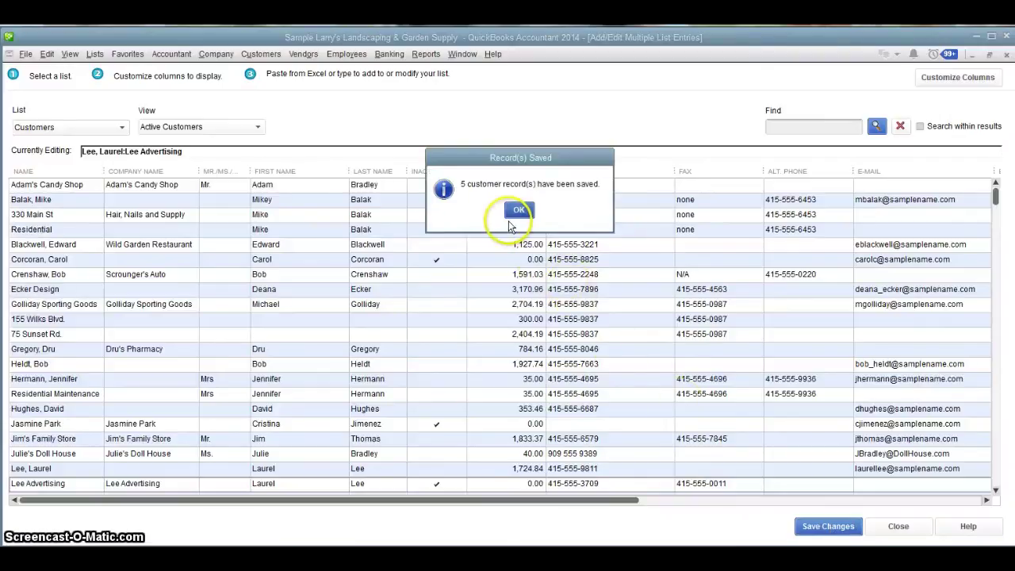
left_click_drag(507, 156, 574, 148)
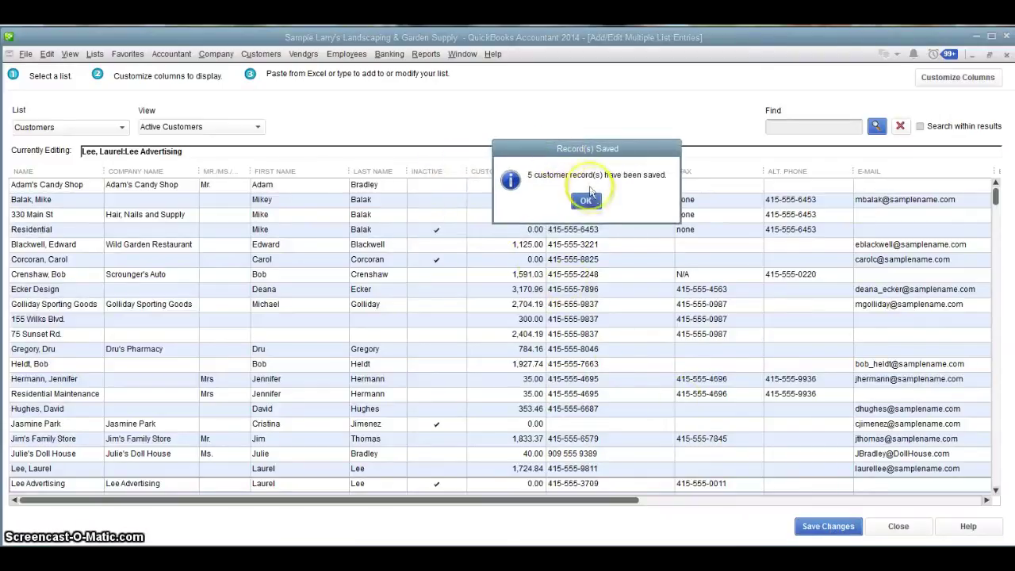
left_click(586, 201)
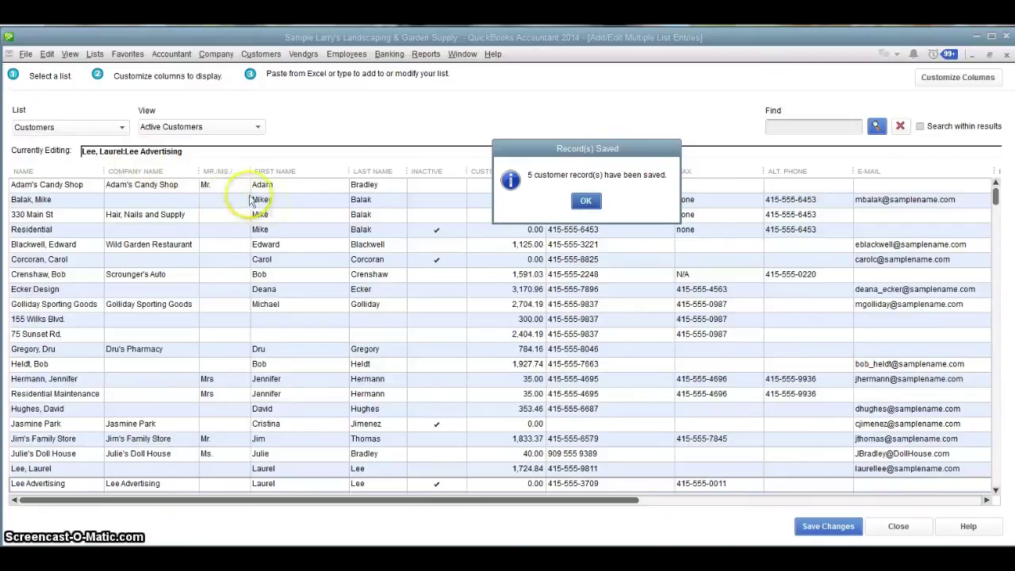
left_click(584, 201)
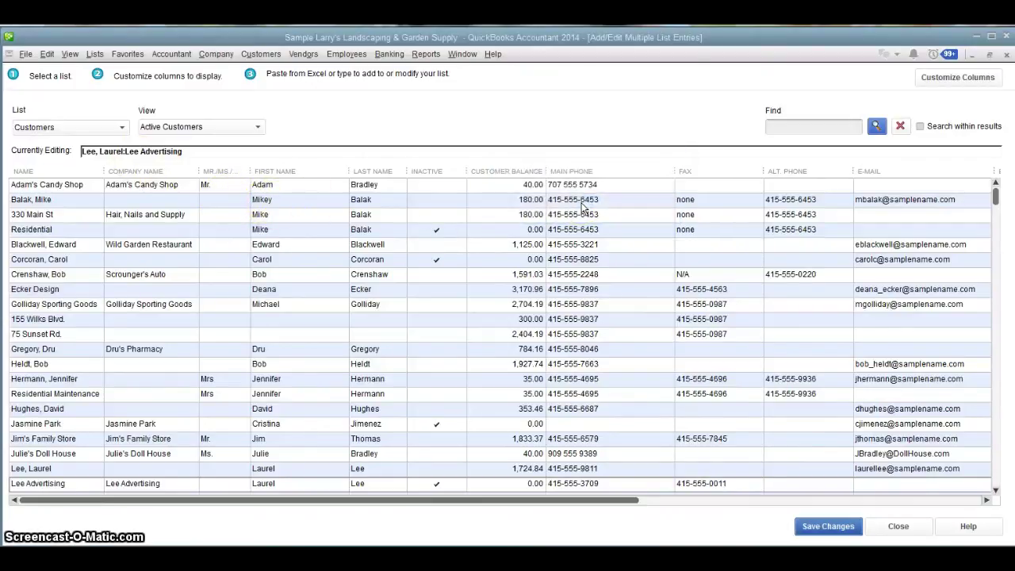
left_click(895, 525)
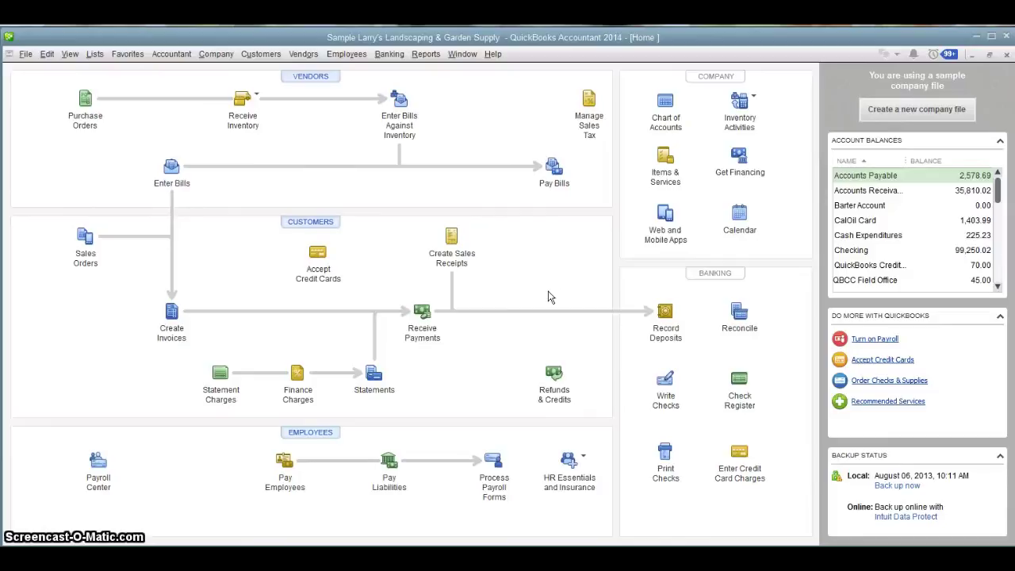
left_click(551, 278)
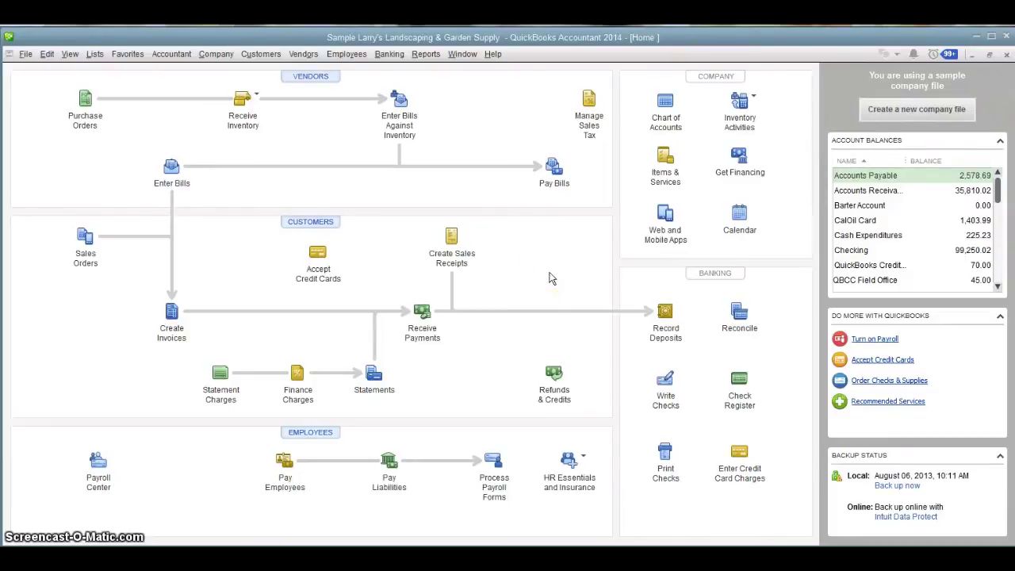